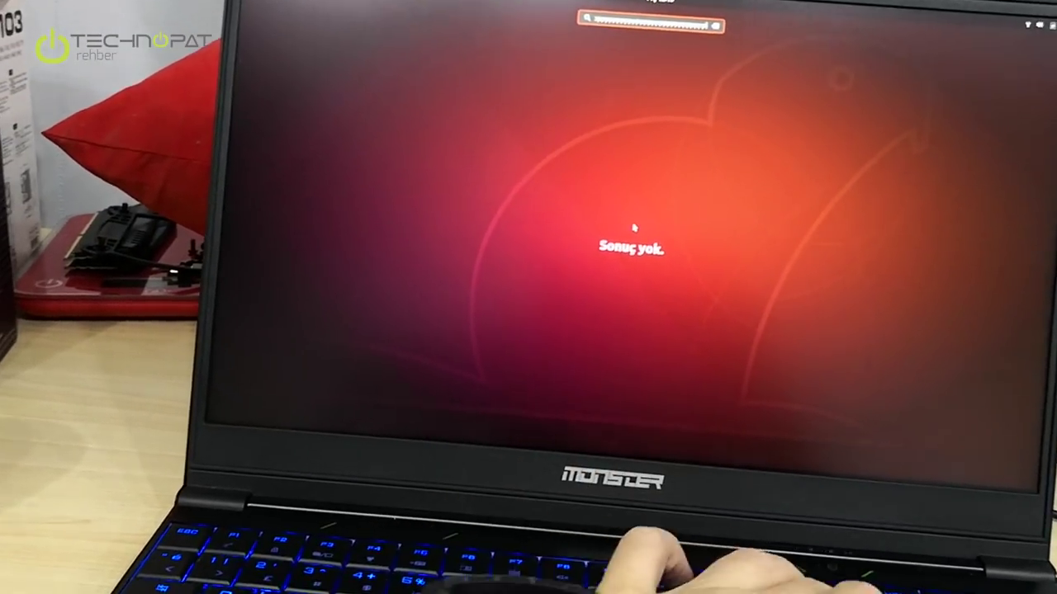
Step: Clear the unwanted text from the activities search and return to the desktop
key(BackSpace)
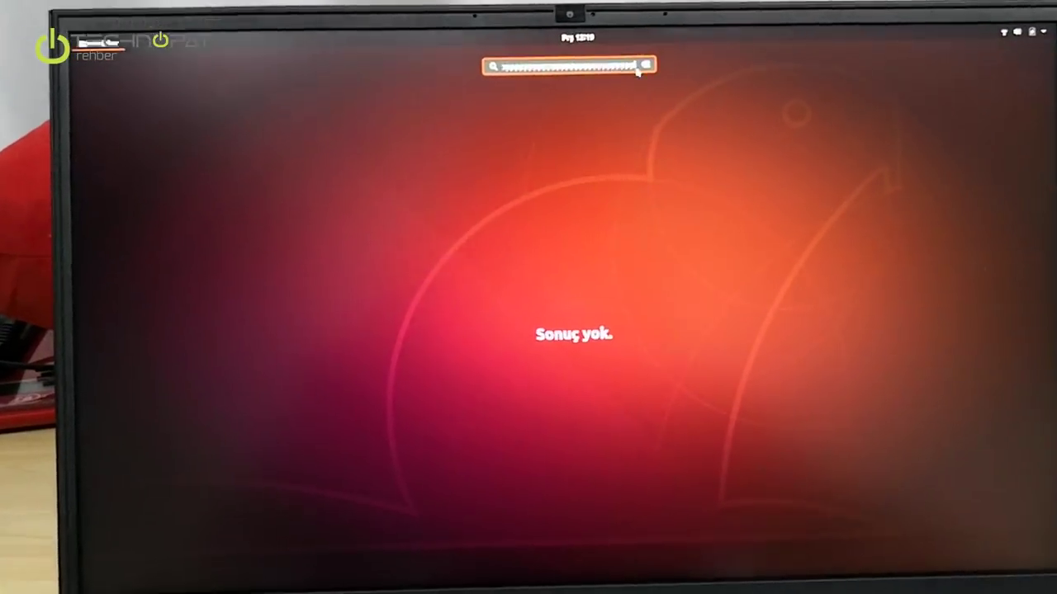
click(604, 80)
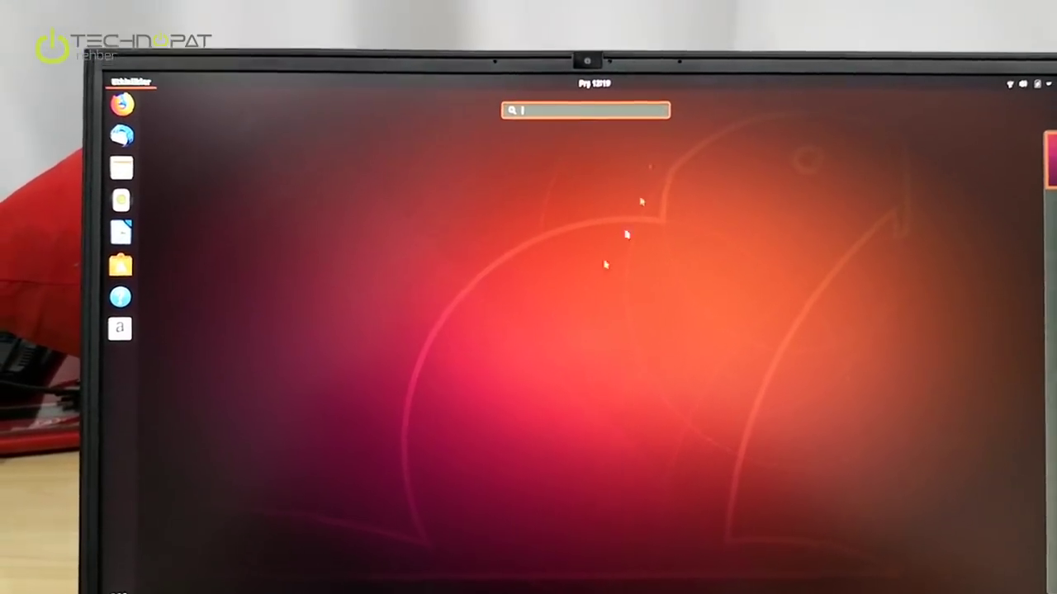
click(541, 314)
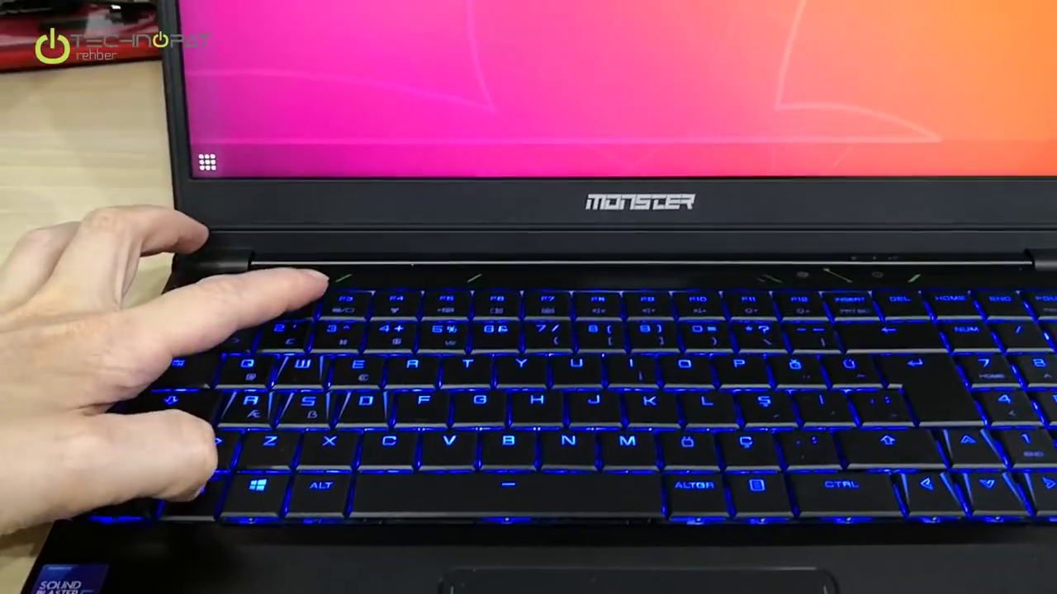
Step: Cycle through the external display modes Yinele, Birleştir, Yalnızca Dış and Yalnızca İç
key(super+p)
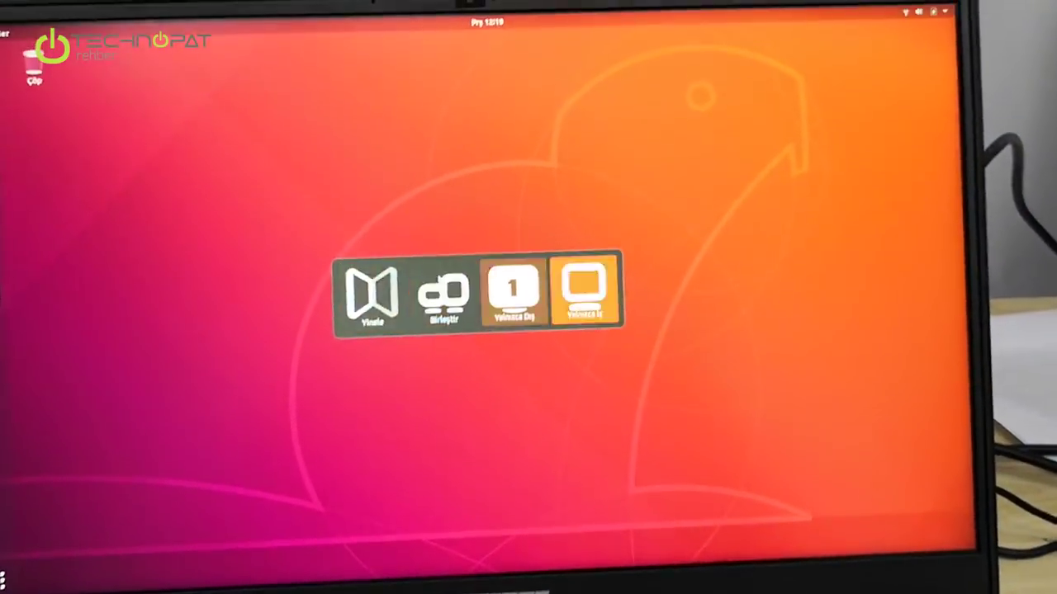
key(super+p)
key(super+p)
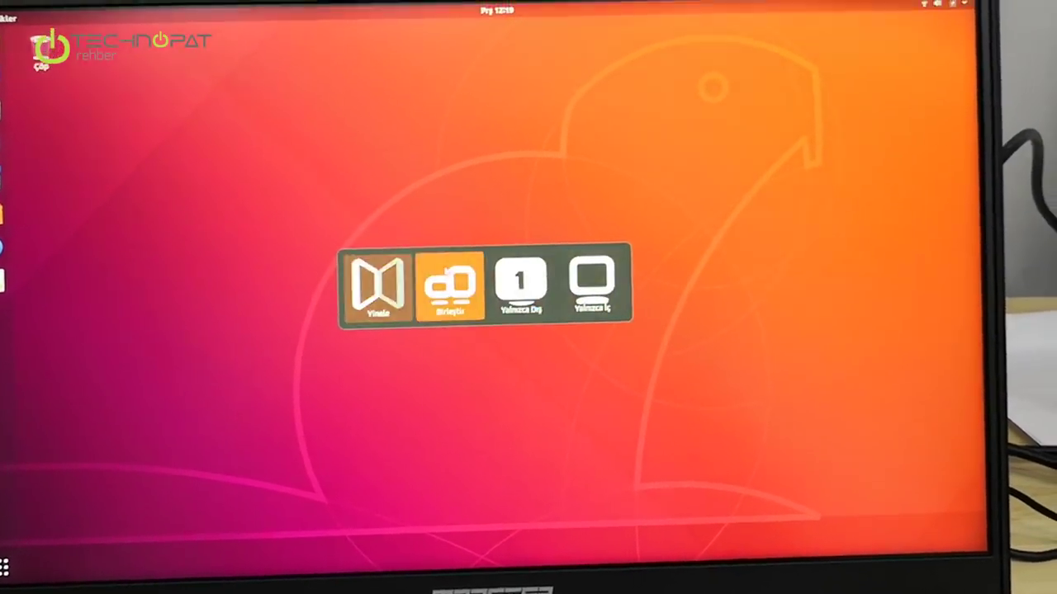
key(super+p)
key(super+p)
key(super+p)
key(super+p)
key(super+p)
key(super+p)
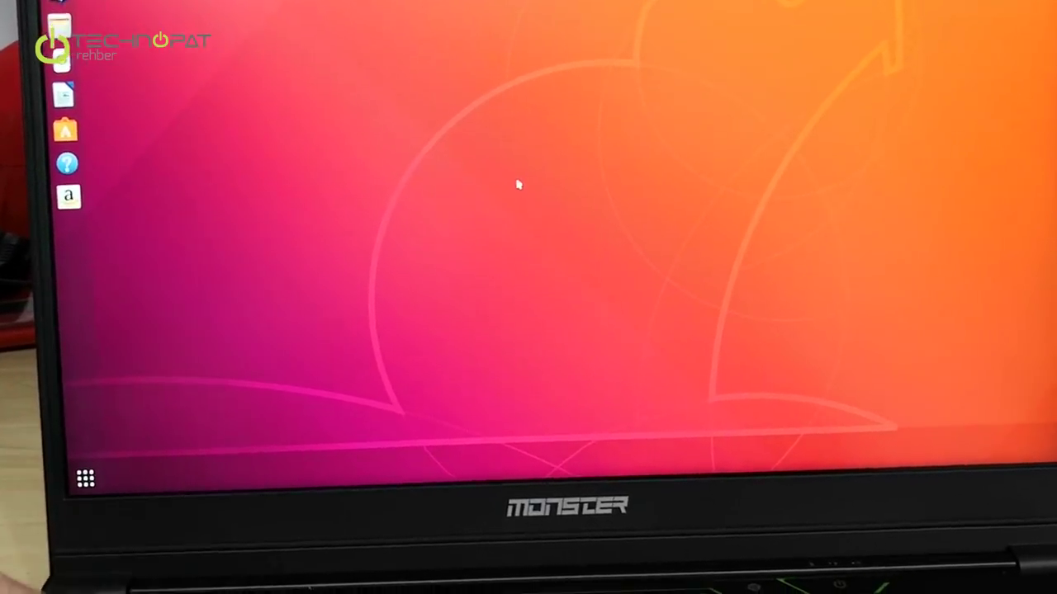
key(super+p)
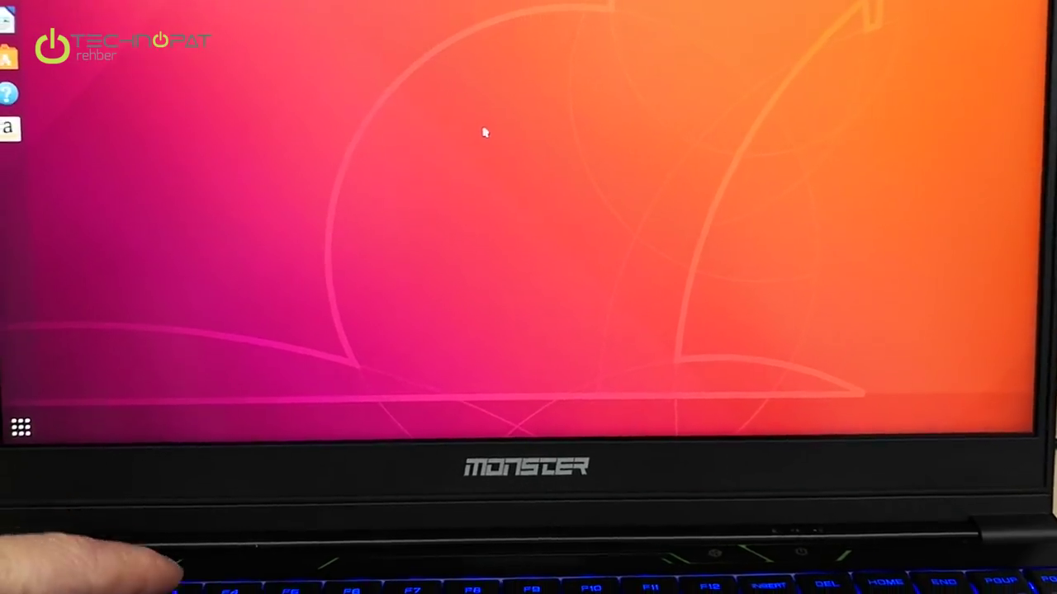
key(super+p)
key(super+p)
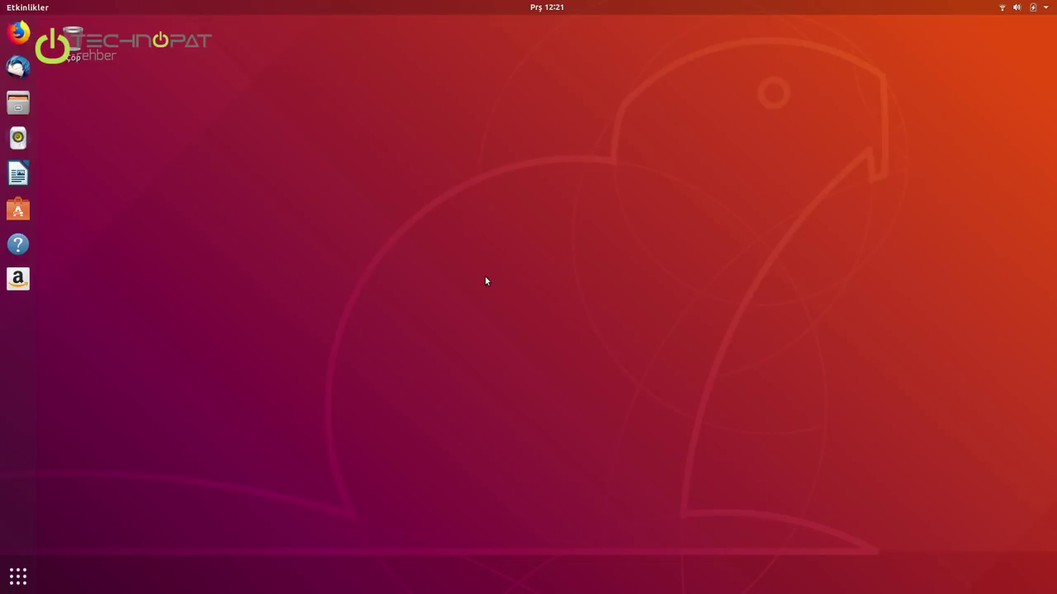
Step: Test the laptop's sound and brightness controls by toggling mute, changing the volume down and up, and dimming the screen
key(XF86AudioMute)
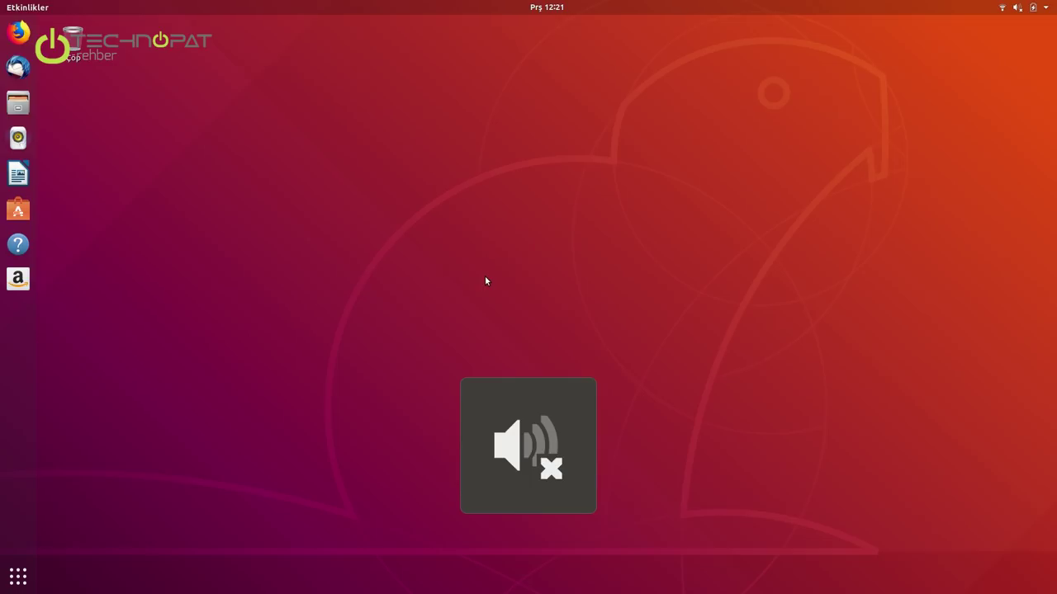
key(XF86AudioMute)
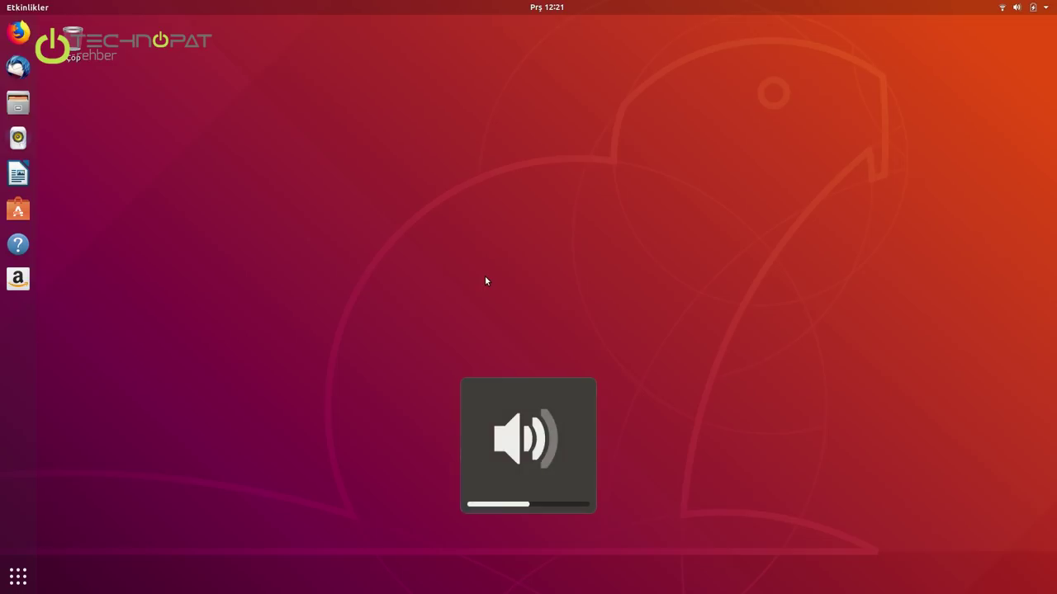
key(XF86AudioLowerVolume)
key(XF86AudioLowerVolume)
key(XF86AudioLowerVolume)
key(XF86AudioRaiseVolume)
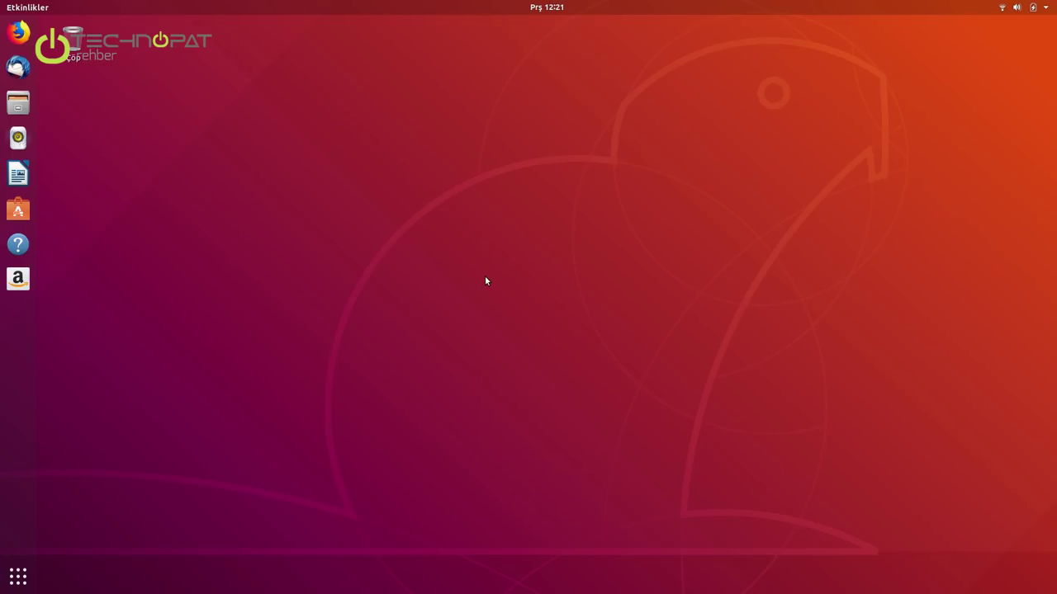
key(XF86MonBrightnessDown)
Step: Open the system settings, examine the hardware and Ubuntu version information under Ayrıntılar, and return to the main settings
click(1047, 7)
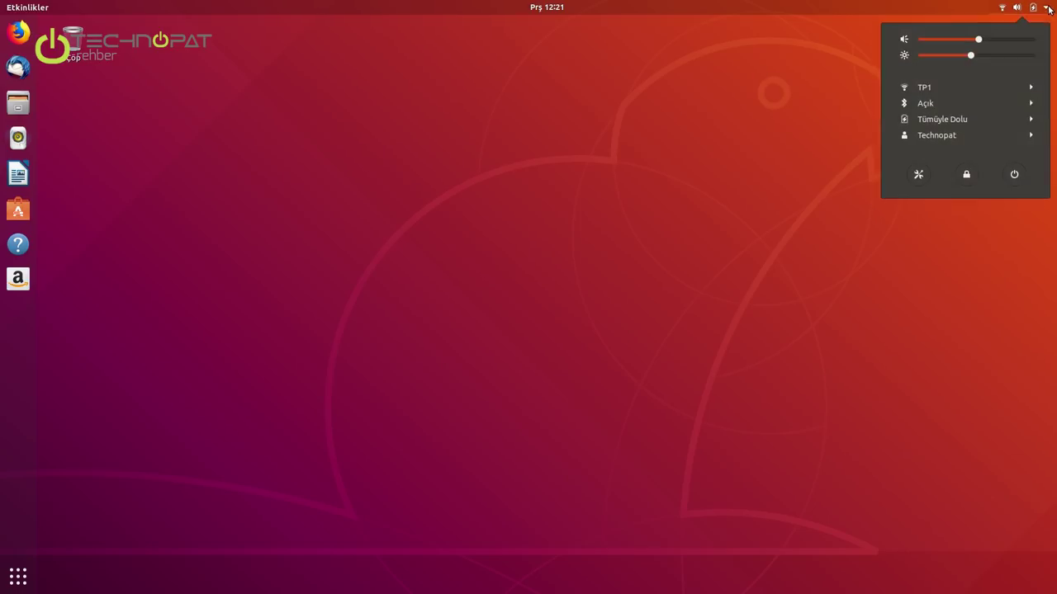
click(918, 175)
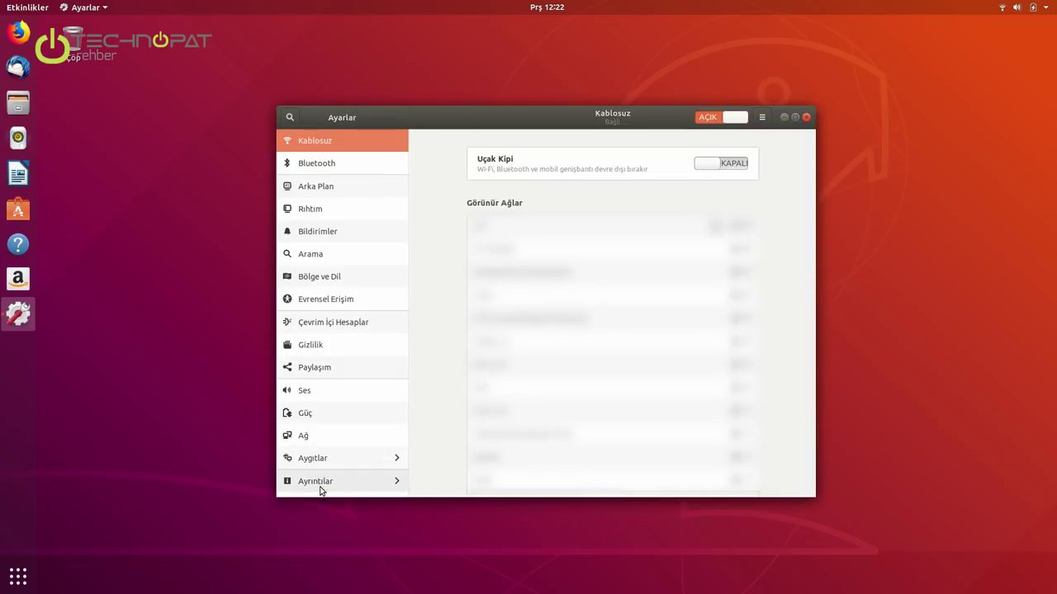
click(321, 481)
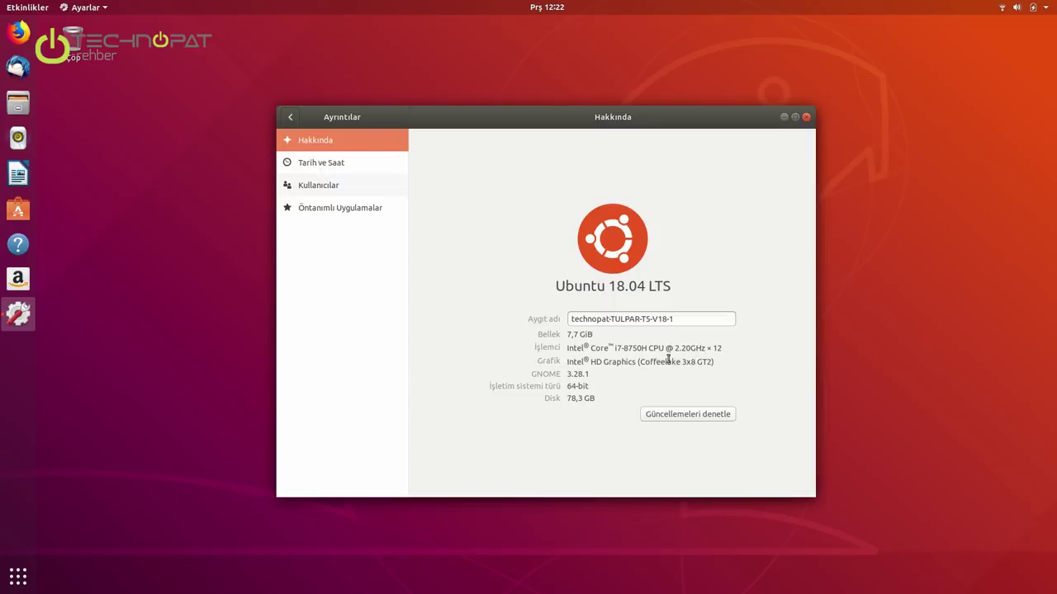
click(290, 118)
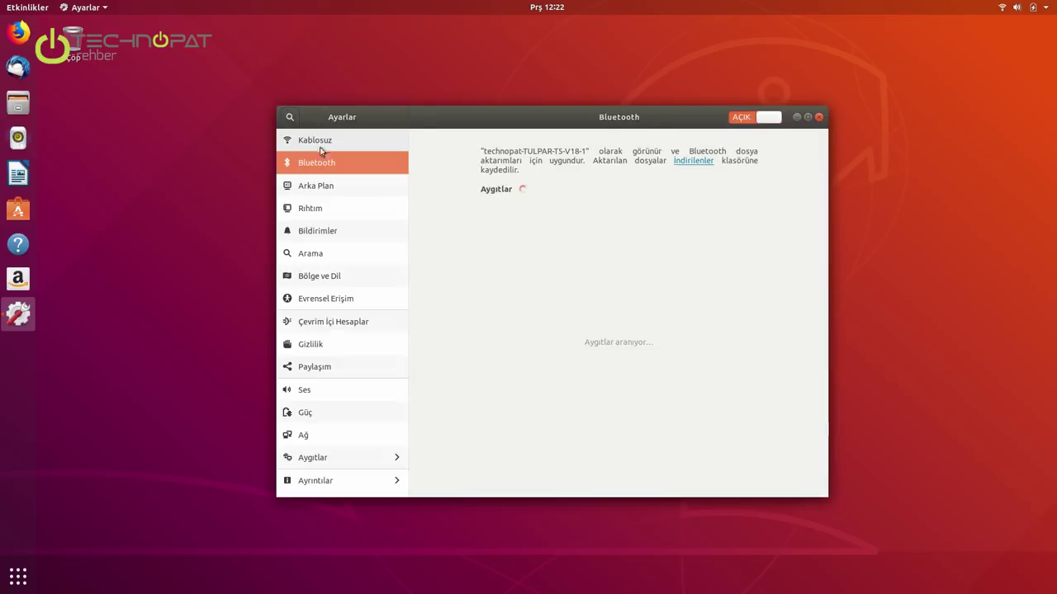
Step: Look through the Kablosuz, Bluetooth, Arka Plan, Rıhtım, Bildirimler and Arama settings
click(312, 142)
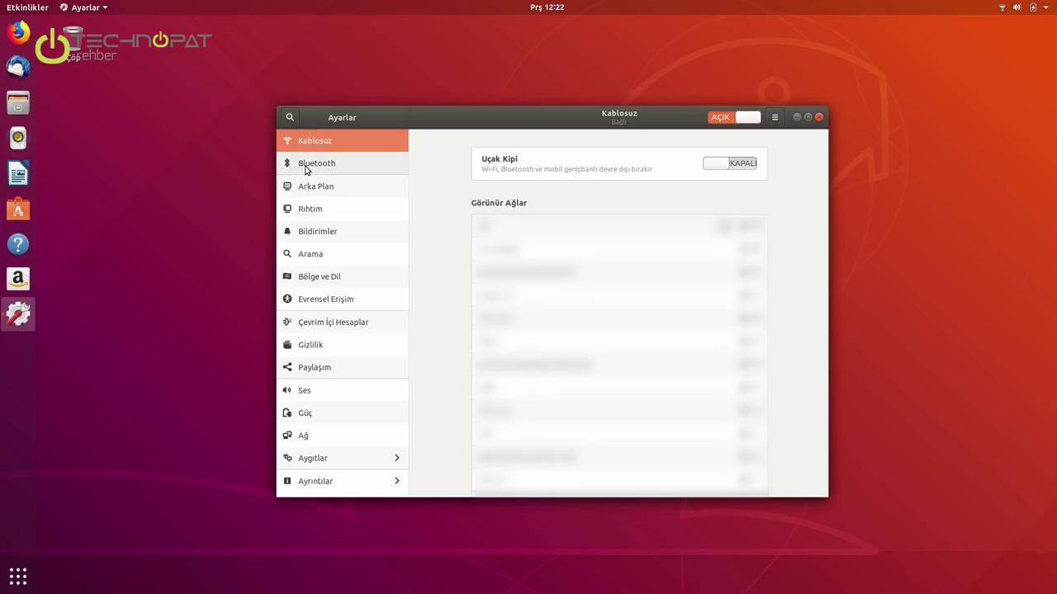
click(306, 169)
click(307, 189)
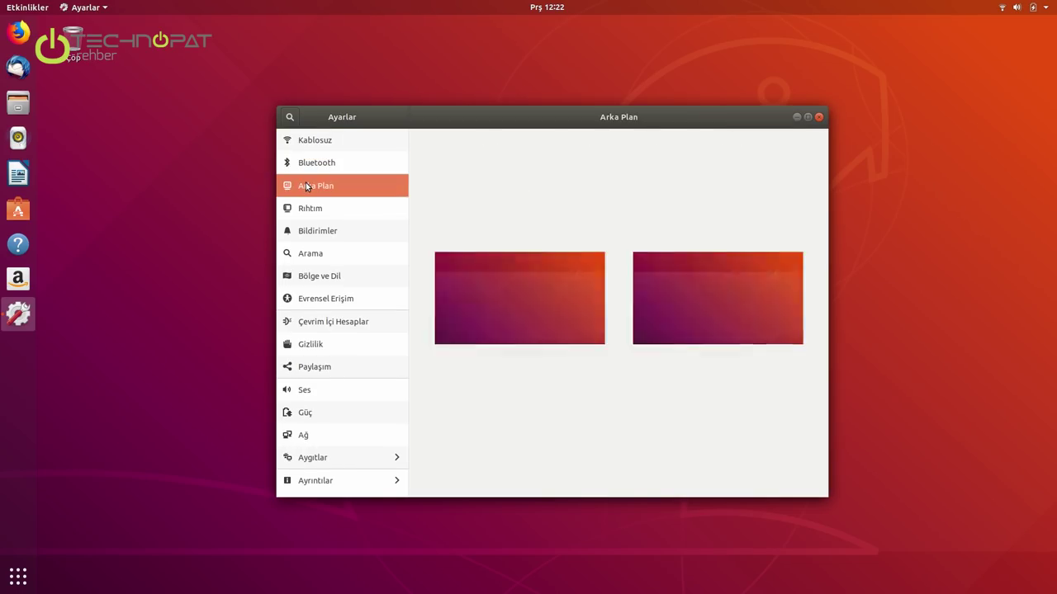
click(309, 208)
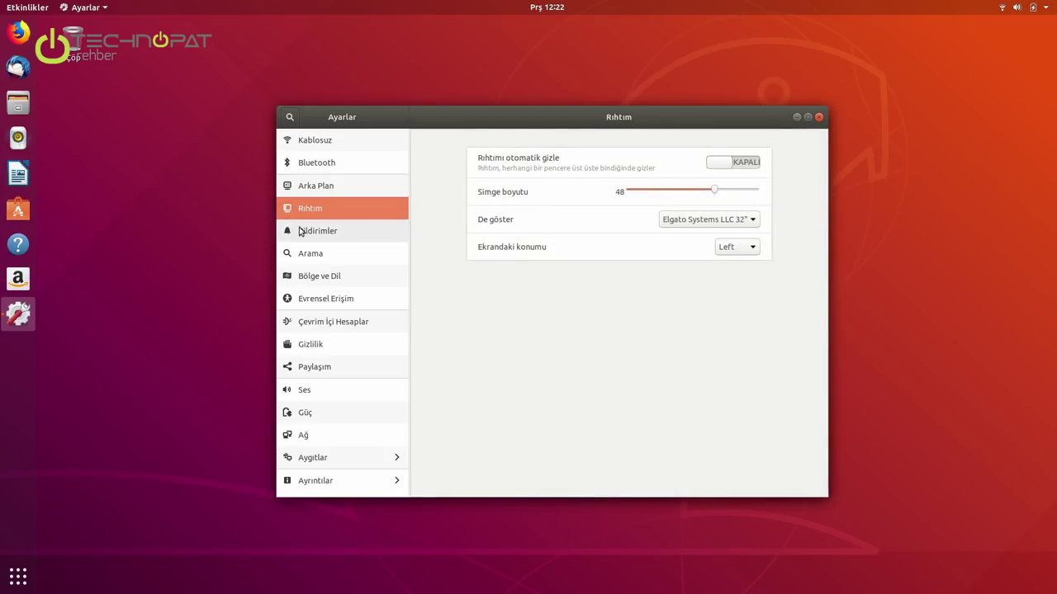
click(300, 231)
click(316, 255)
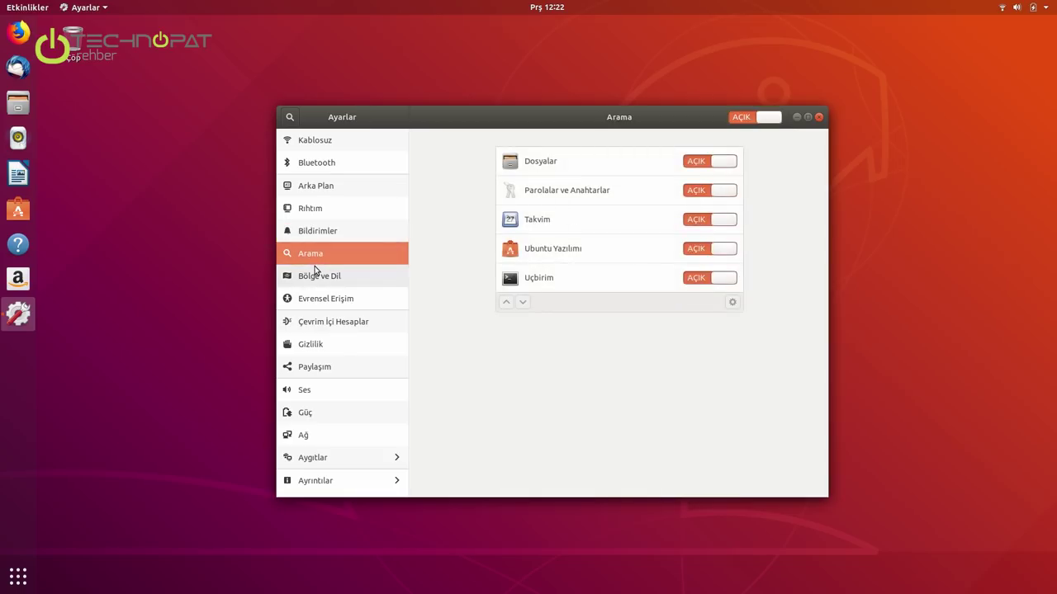
Step: Look through the Bölge ve Dil, Evrensel Erişim, Çevrim İçi Hesaplar, Gizlilik and Paylaşım settings
click(314, 278)
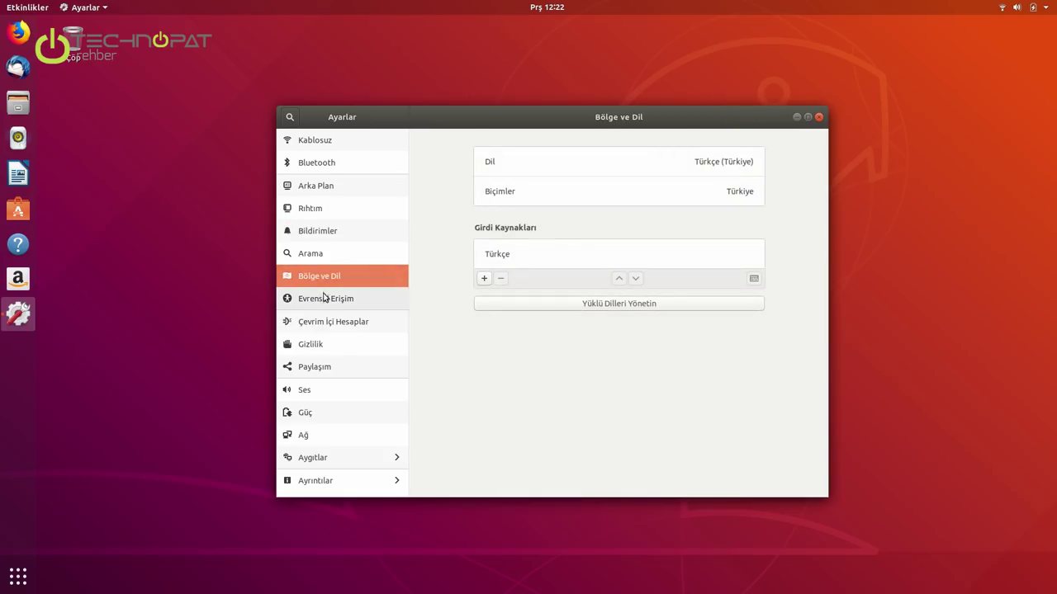
click(324, 301)
click(337, 327)
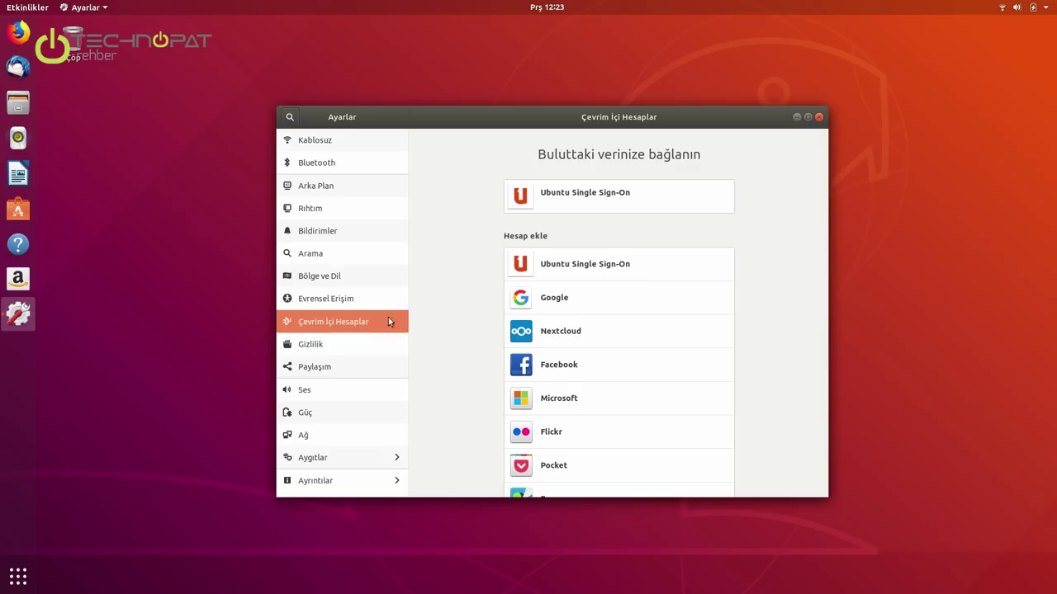
click(340, 344)
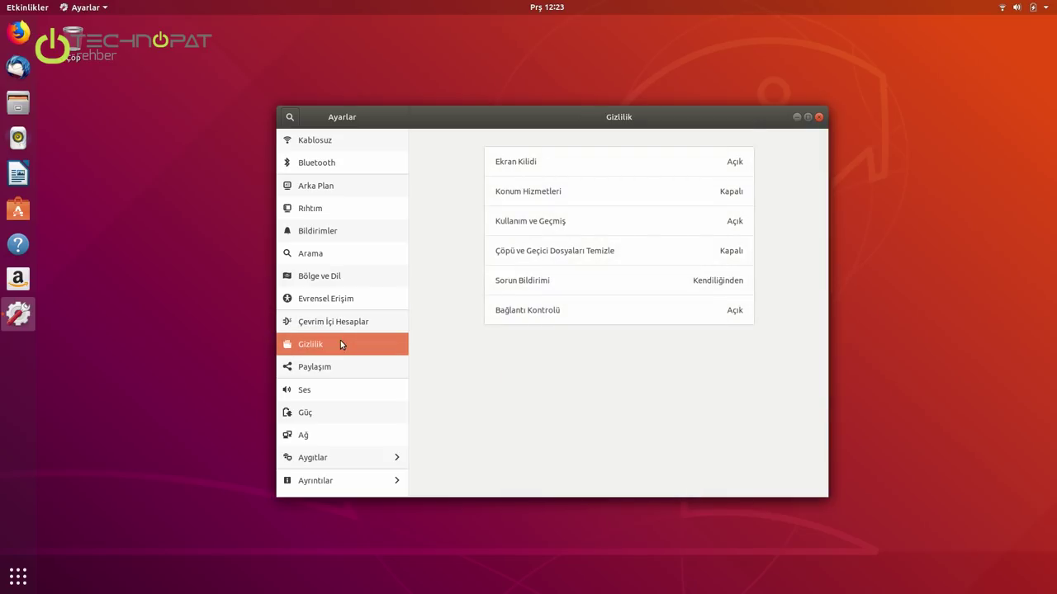
click(333, 369)
Step: Lower the output volume slightly in the Ses settings
click(326, 395)
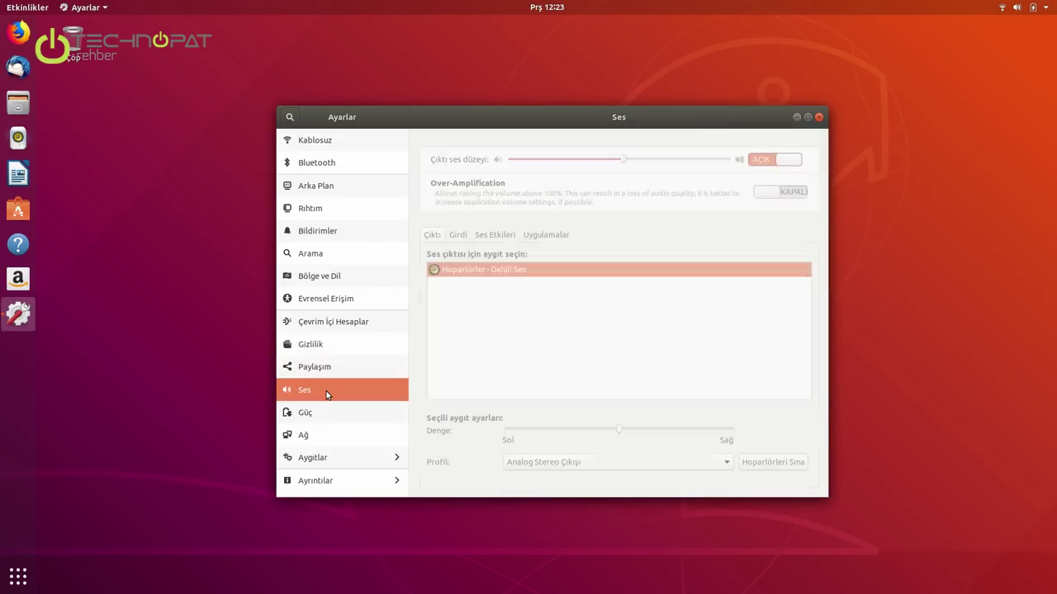
drag(625, 159, 586, 162)
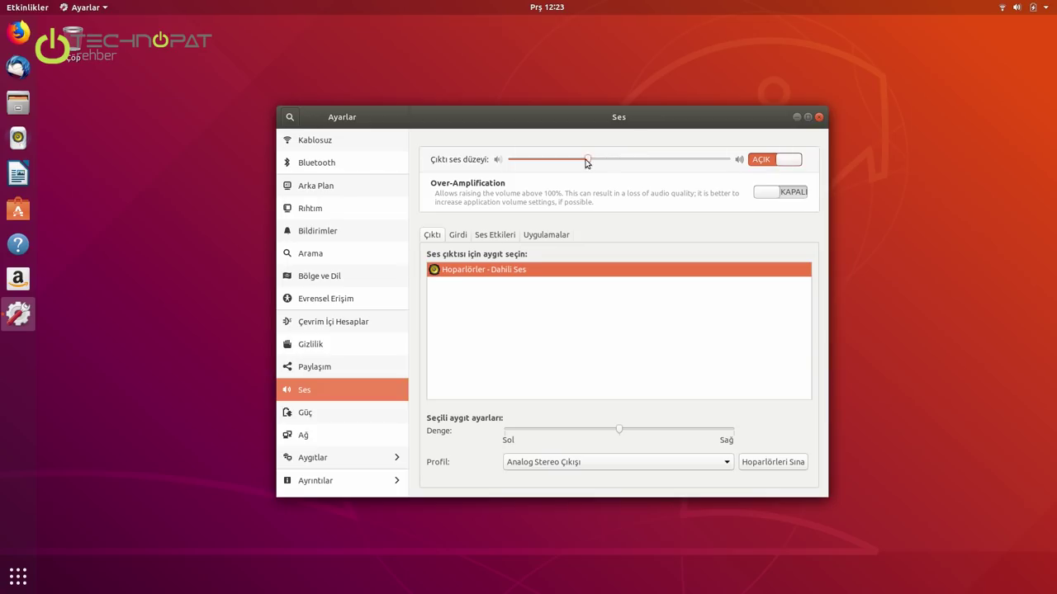
Step: Review the Güç and Ağ settings and the Ekranlar page under Aygıtlar, and return to the main settings
click(332, 413)
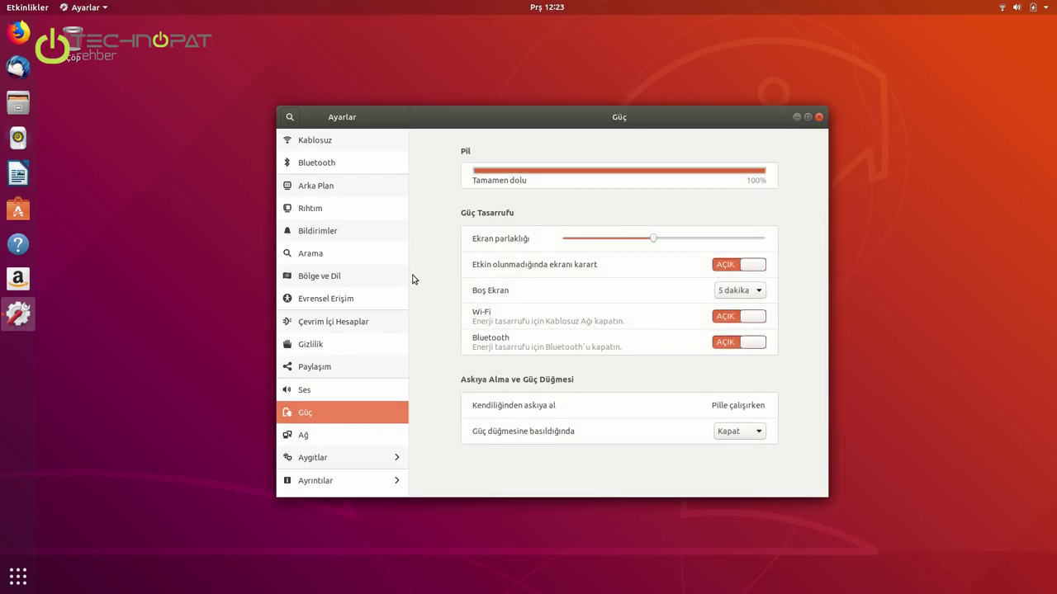
click(340, 434)
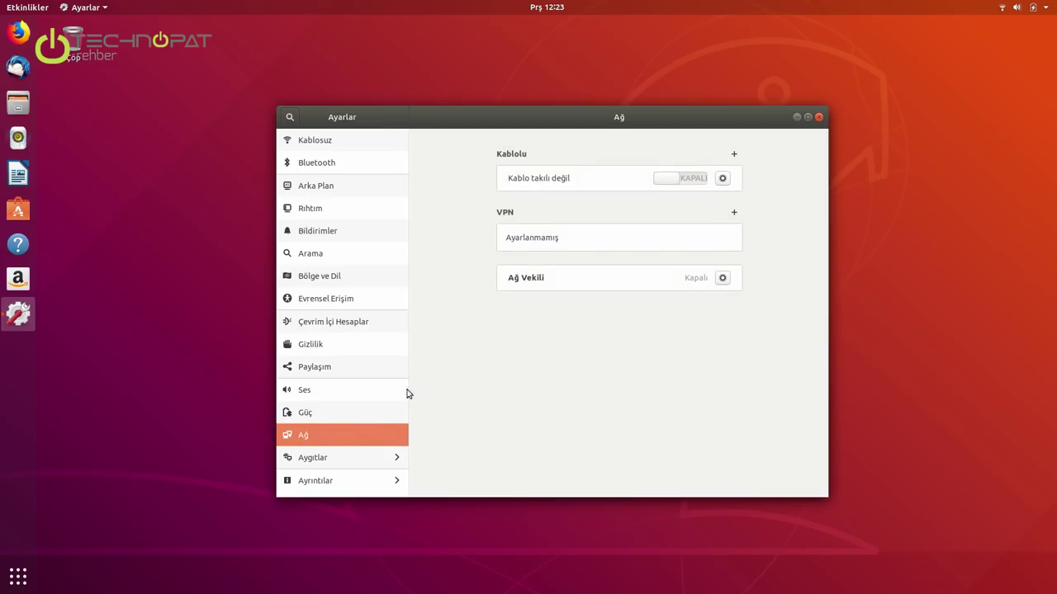
click(360, 458)
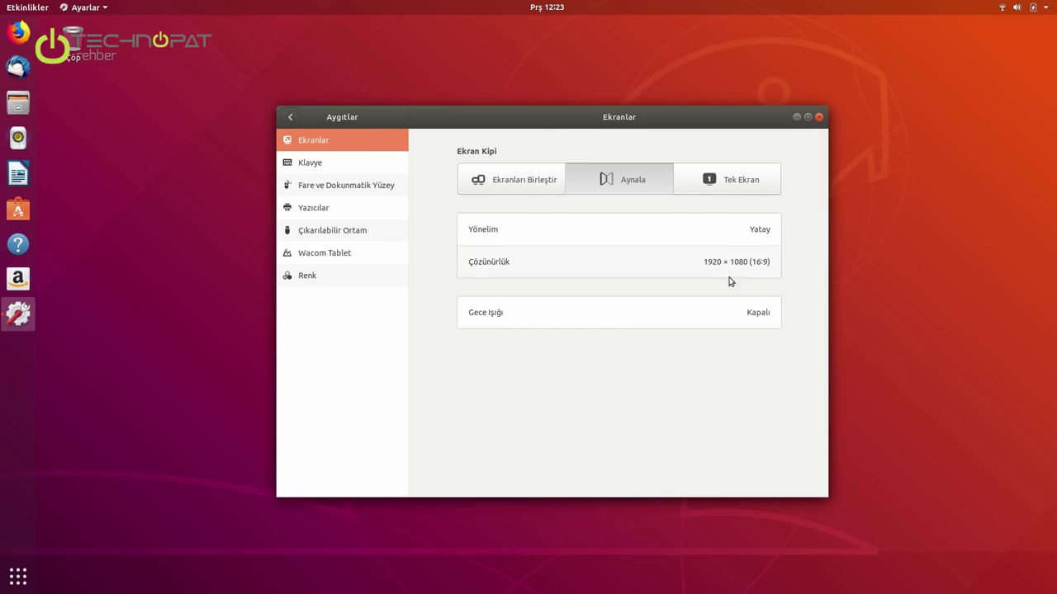
key(alt+Left)
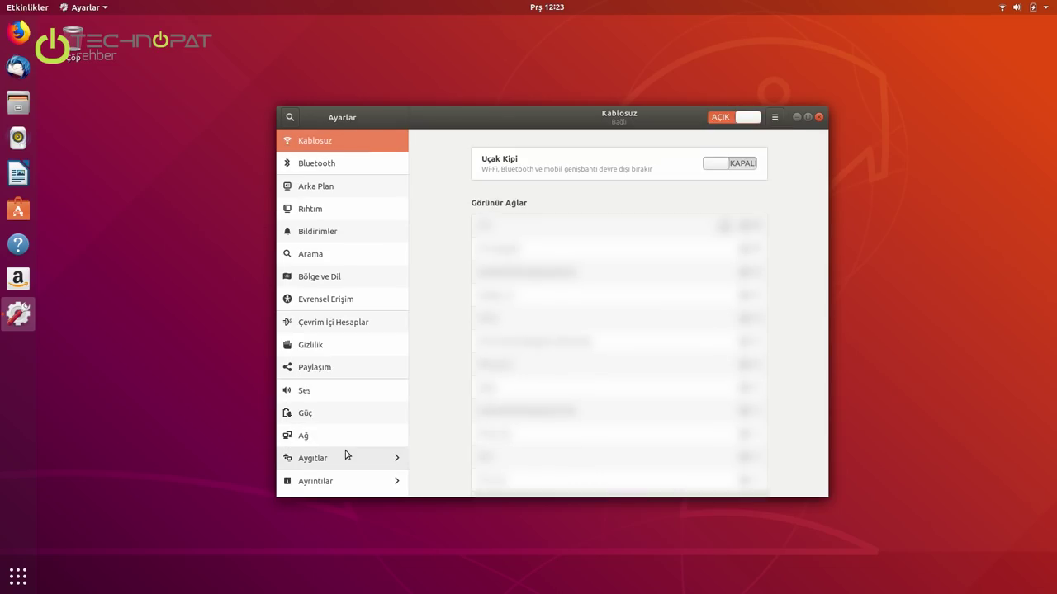
Step: Check for software updates from the Ayrıntılar page, close Ubuntu Yazılımı and return to the main settings
click(338, 483)
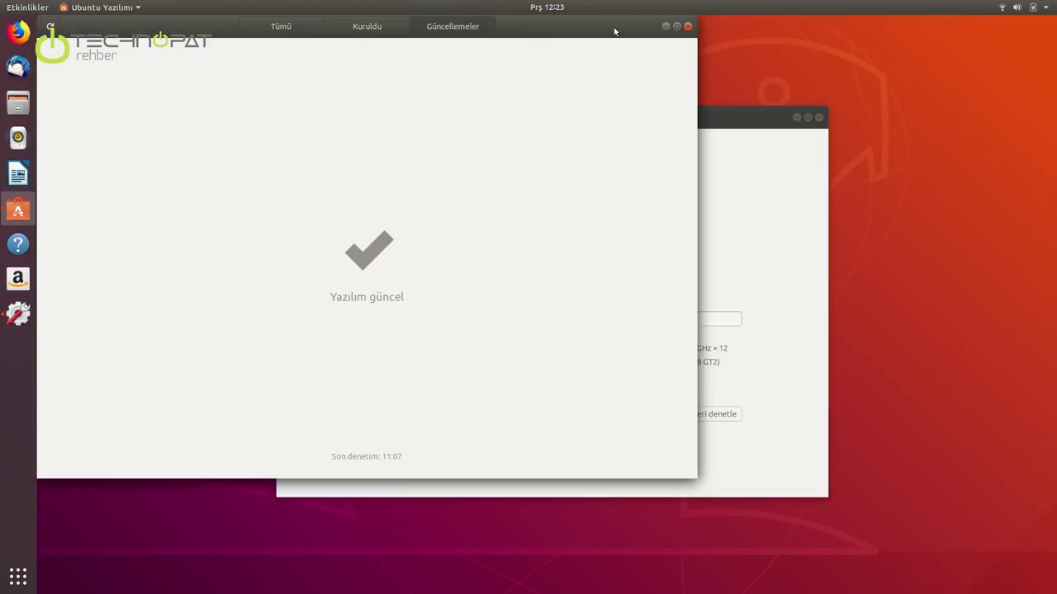
click(687, 27)
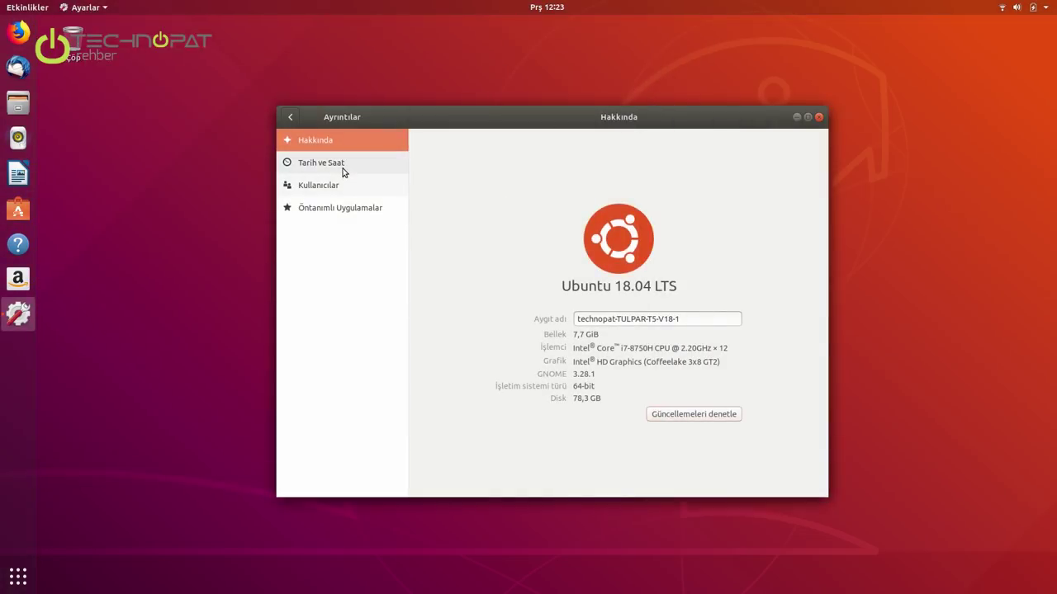
click(290, 116)
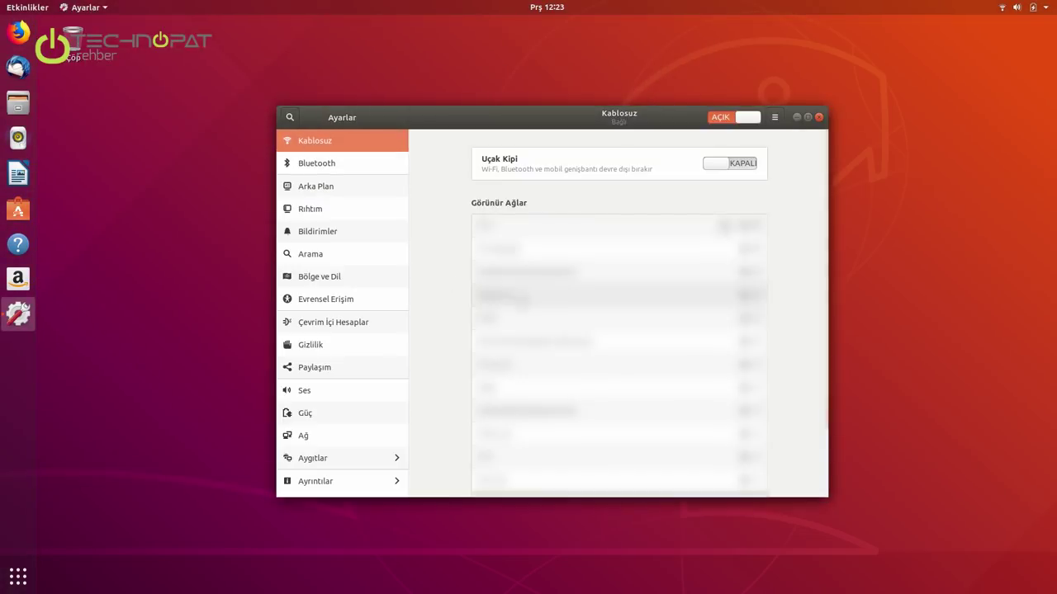
drag(437, 120, 443, 101)
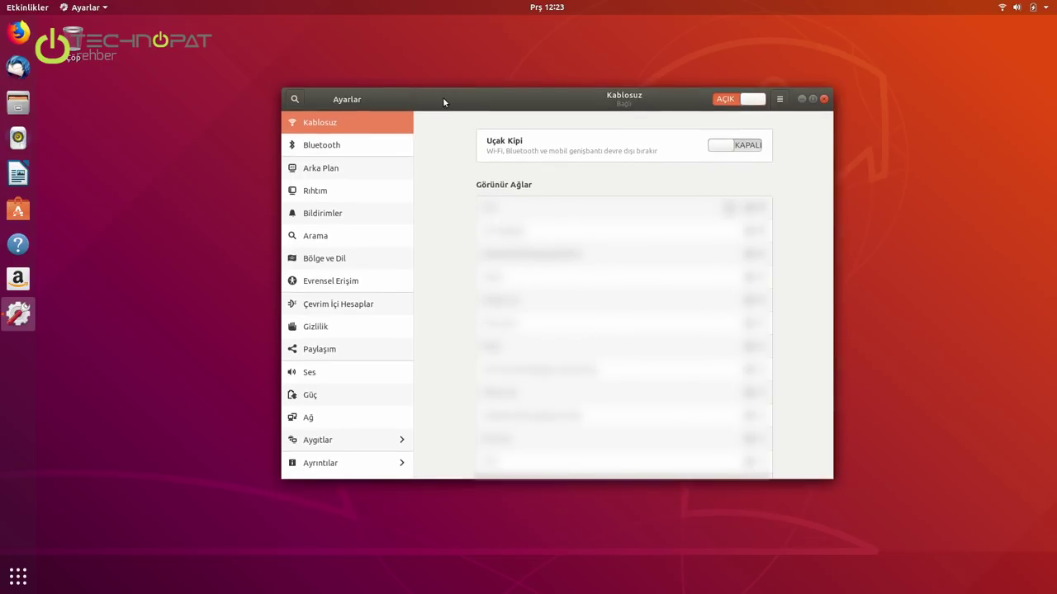